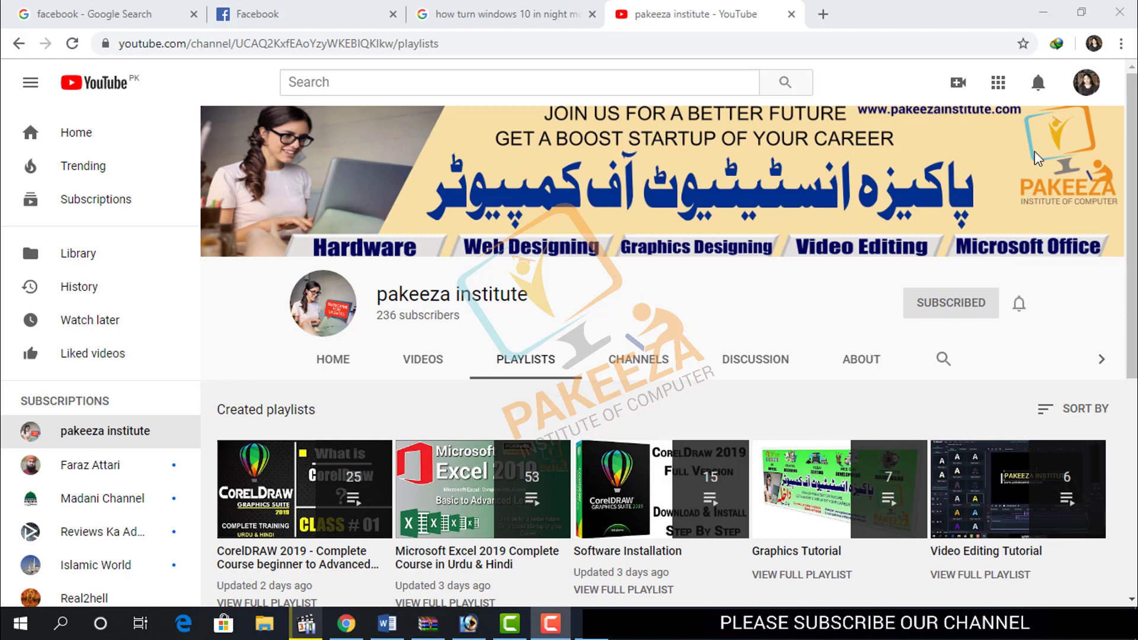
Minimize the browser window and refresh the desktop
left_click(960, 18)
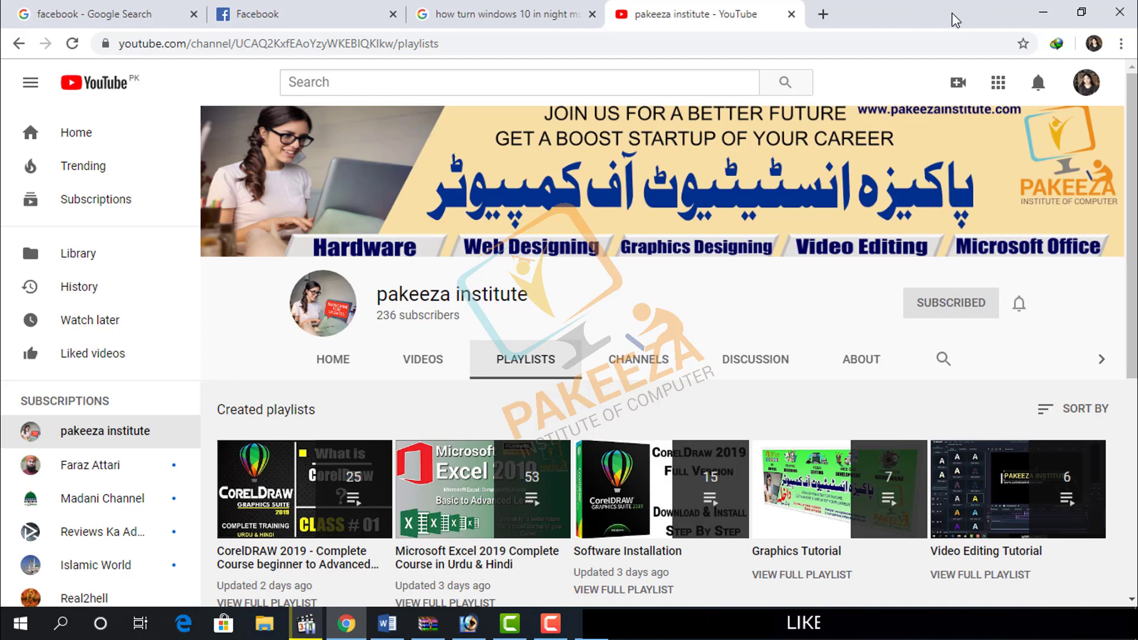
left_click(1039, 16)
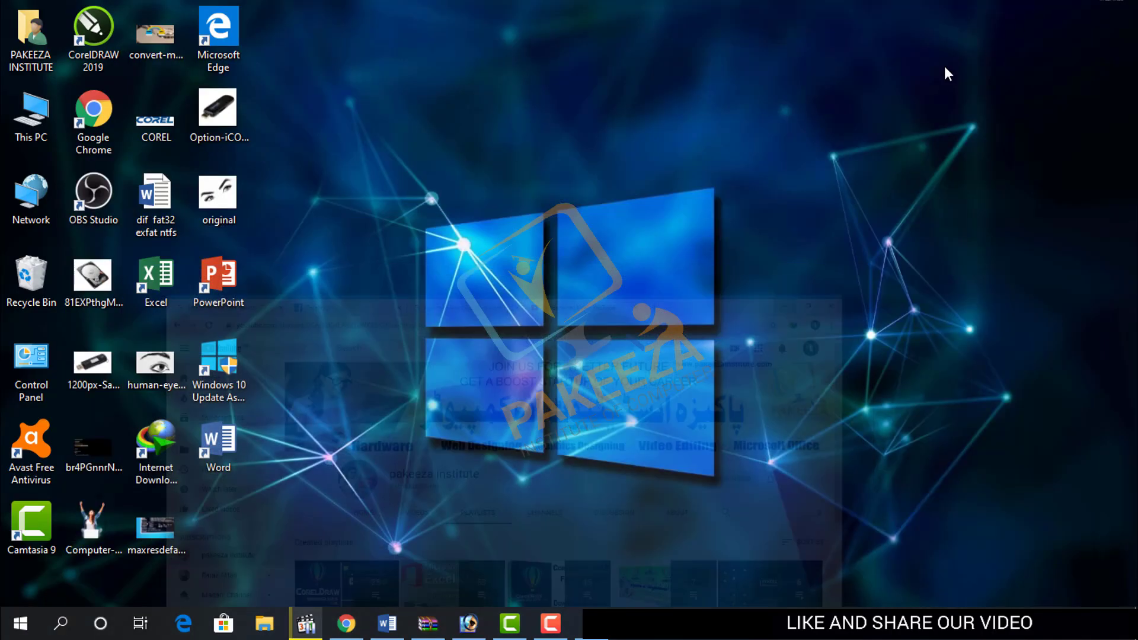
right_click(564, 147)
left_click(566, 193)
right_click(554, 174)
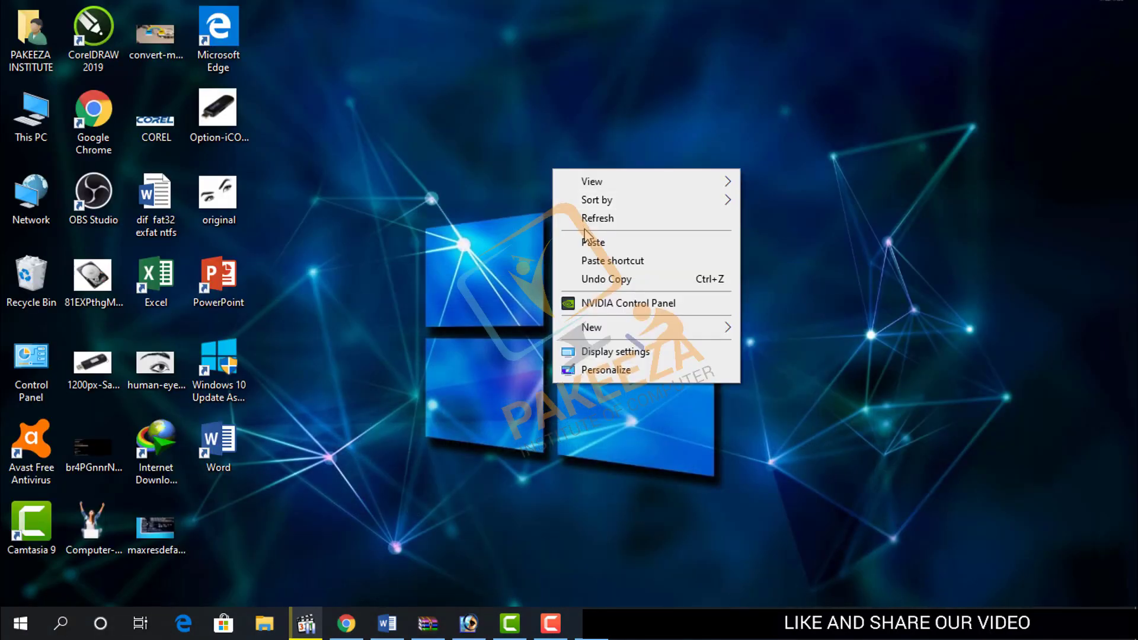
left_click(541, 169)
right_click(541, 165)
left_click(587, 212)
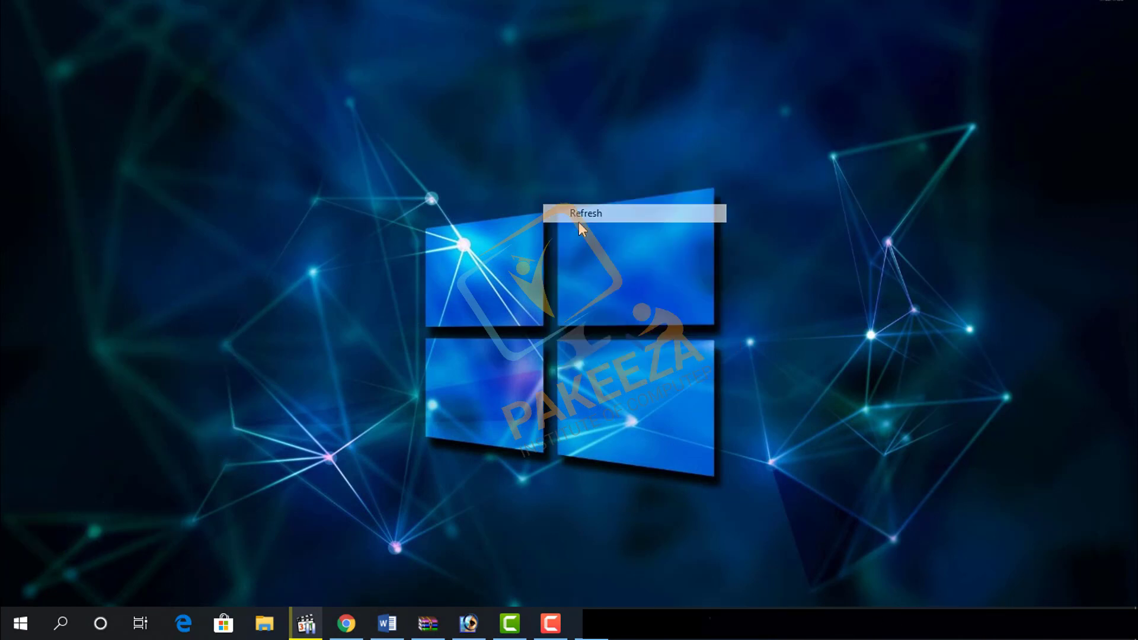
Open the desktop's display settings and switch the Night light toggle on
right_click(533, 169)
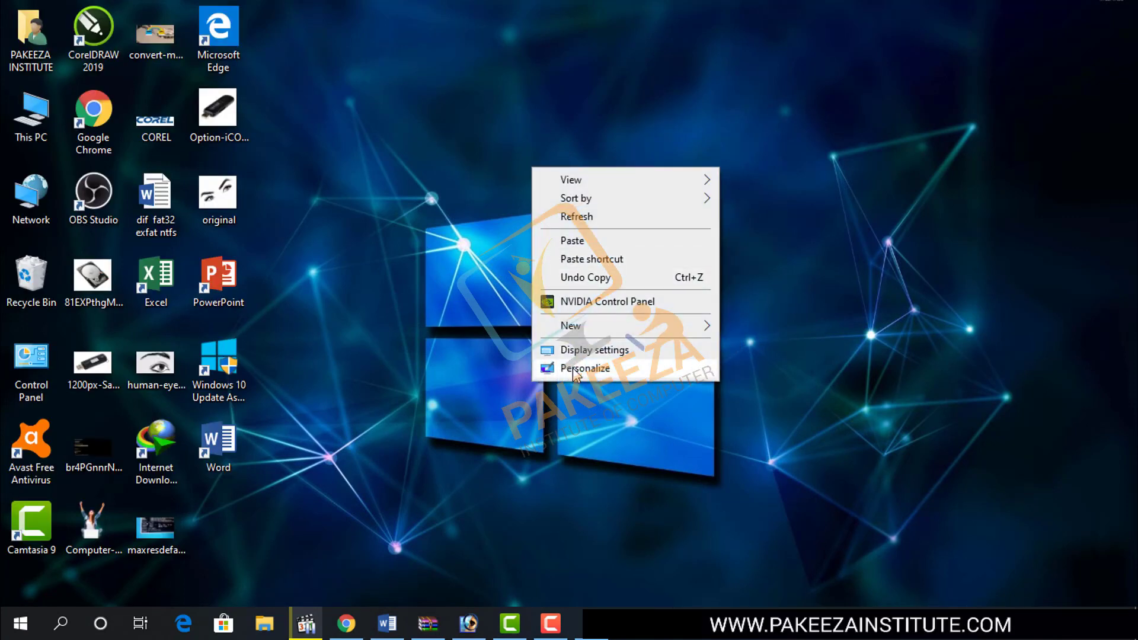
left_click(447, 169)
right_click(446, 168)
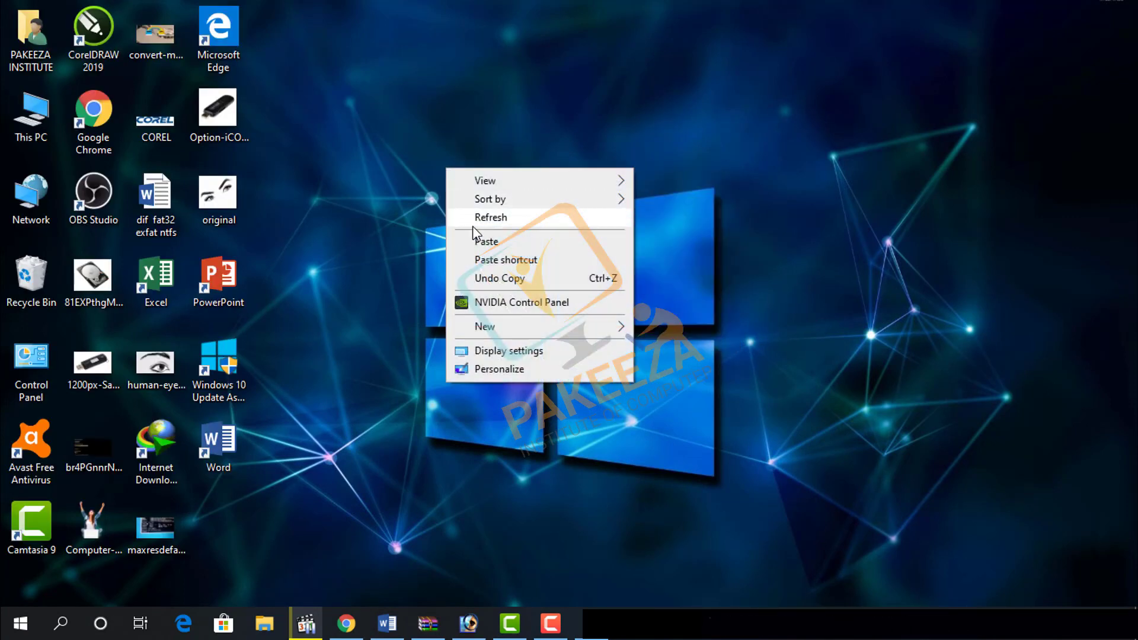
left_click(505, 353)
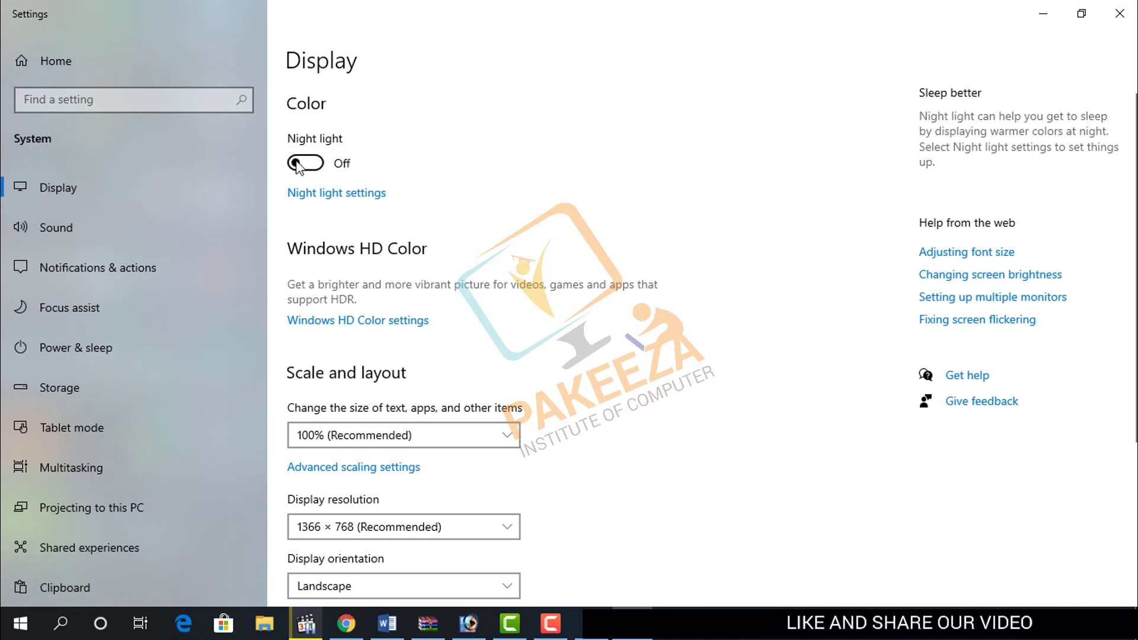
left_click(296, 164)
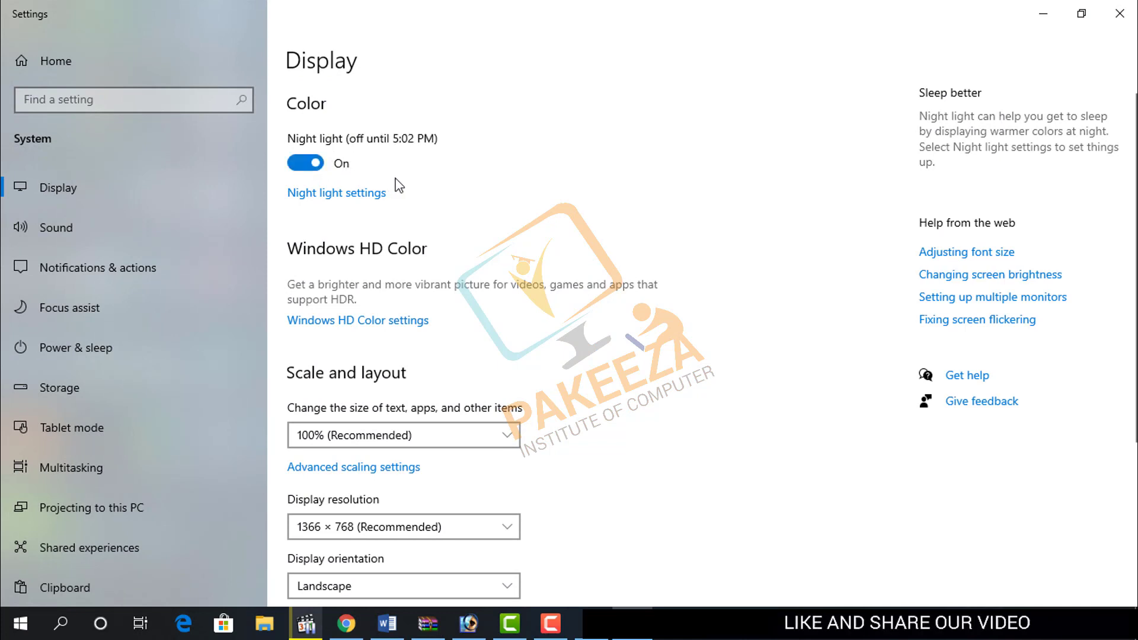
Raise the Night light strength slightly to about halfway in the Night light settings and close the settings window
left_click(344, 199)
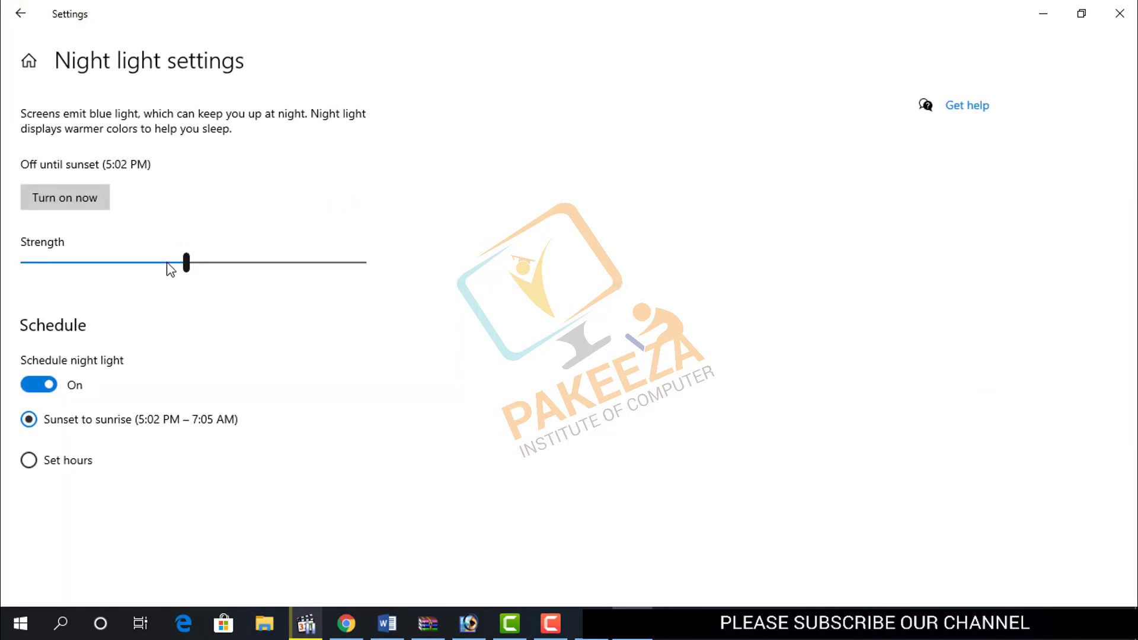
mouse_move(186, 265)
left_mouse_down()
mouse_move(76, 261)
mouse_move(374, 272)
mouse_move(26, 263)
mouse_move(194, 267)
left_mouse_up()
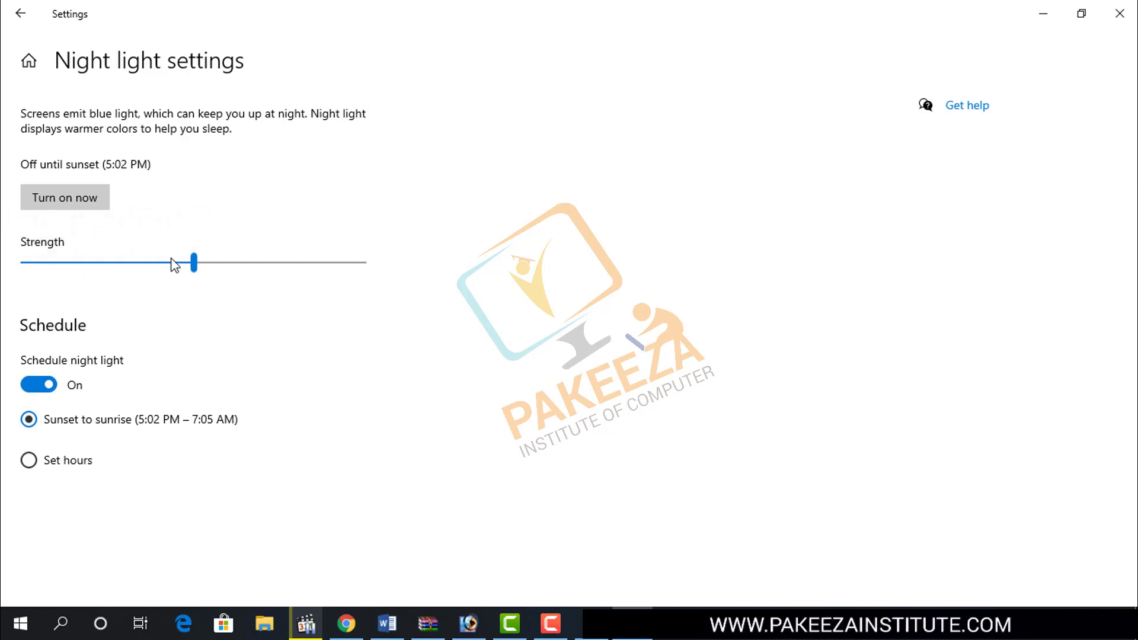
left_click(1121, 14)
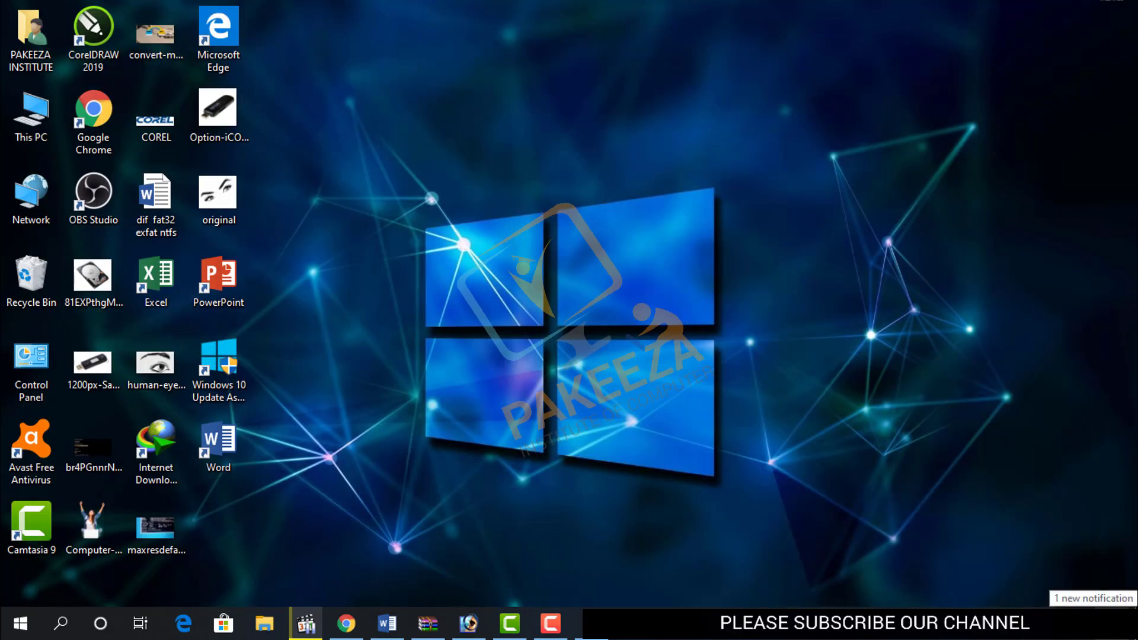
Turn on Night light from the notification center's quick actions and close the notification center
left_click(1120, 623)
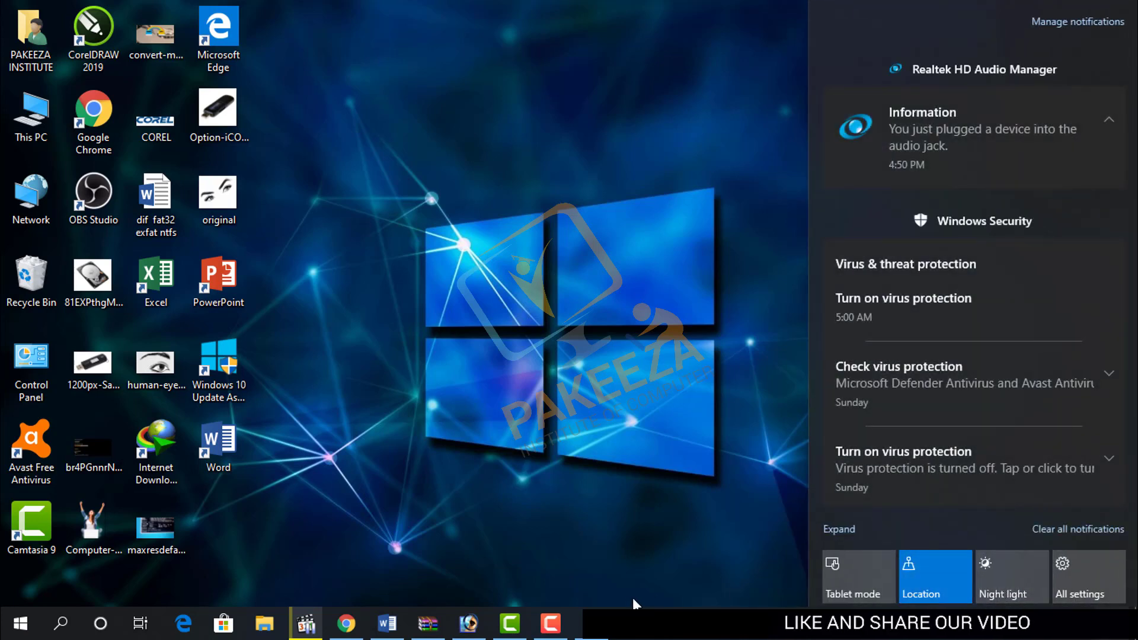
left_click(990, 581)
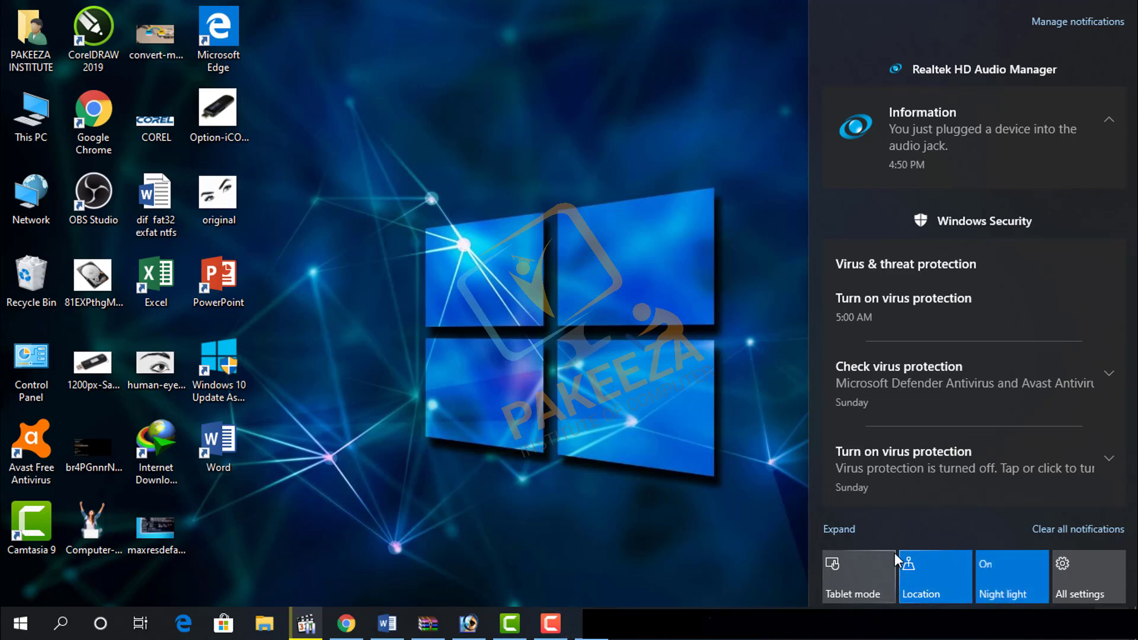
left_click(459, 217)
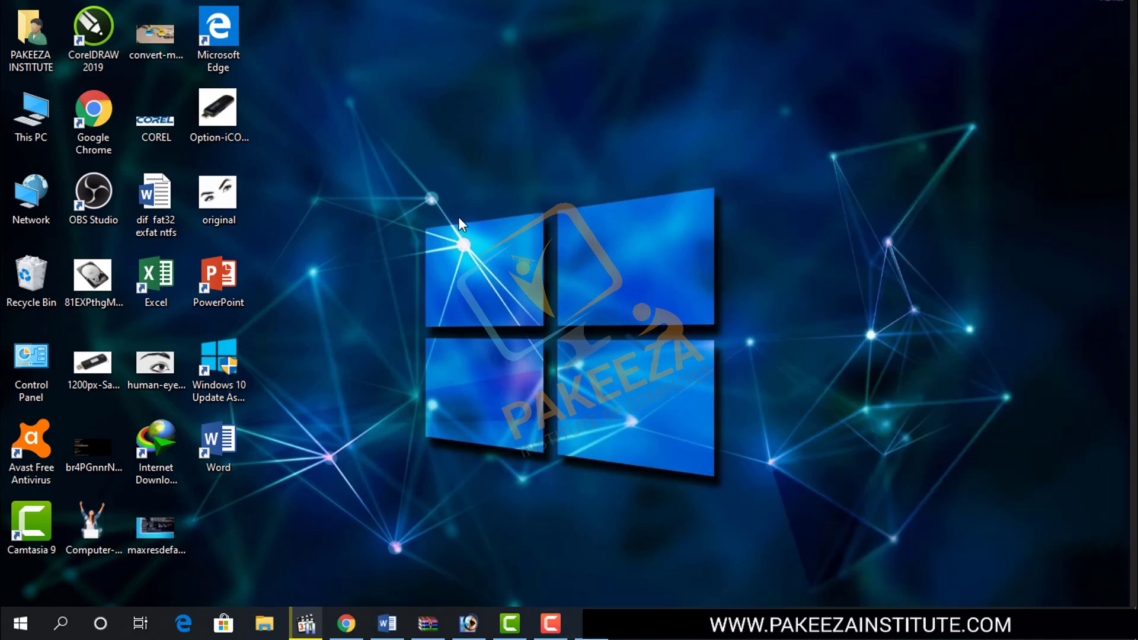
Refresh the desktop twice
right_click(448, 111)
left_click(481, 155)
right_click(477, 143)
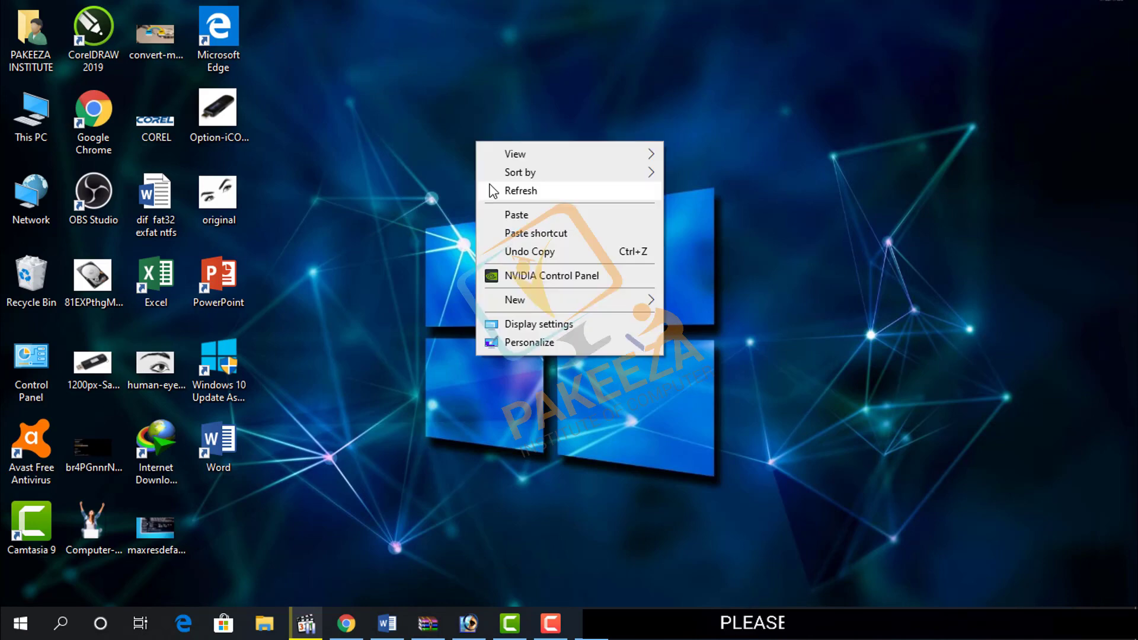
left_click(490, 188)
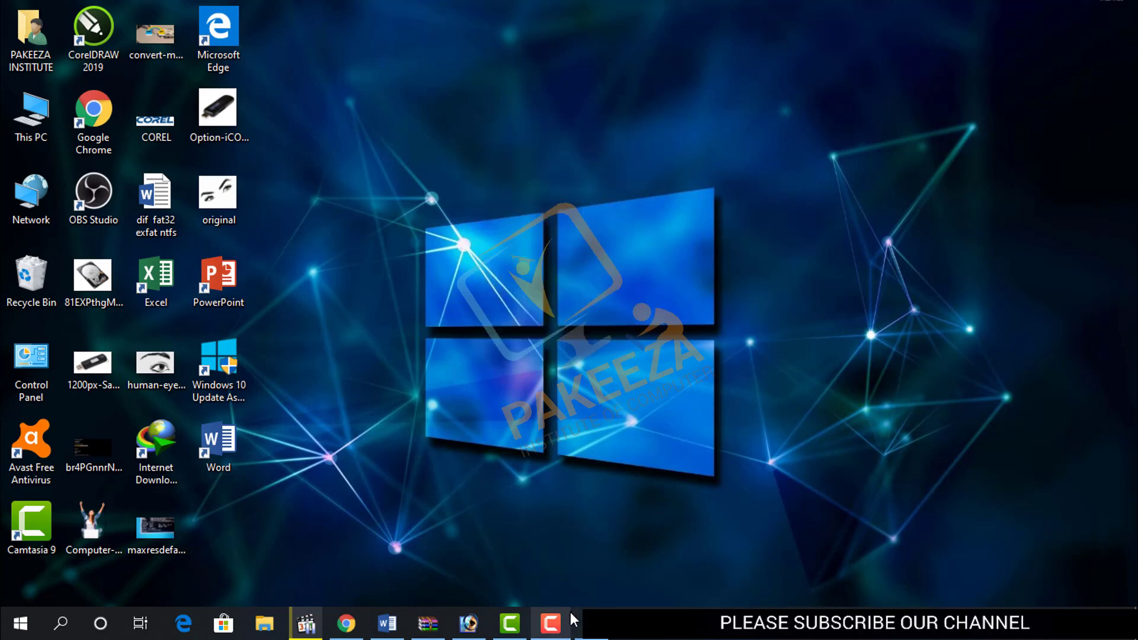
Lower the Night light strength to about one fifth in the display's Night light settings and close the settings window
right_click(570, 377)
left_click(599, 542)
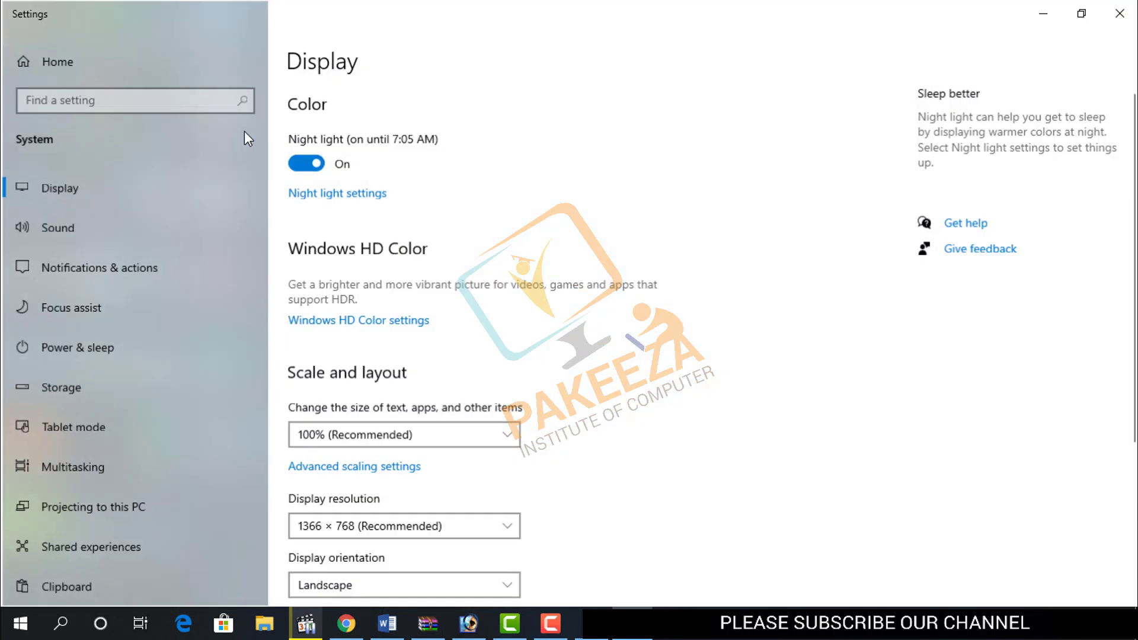
left_click(314, 194)
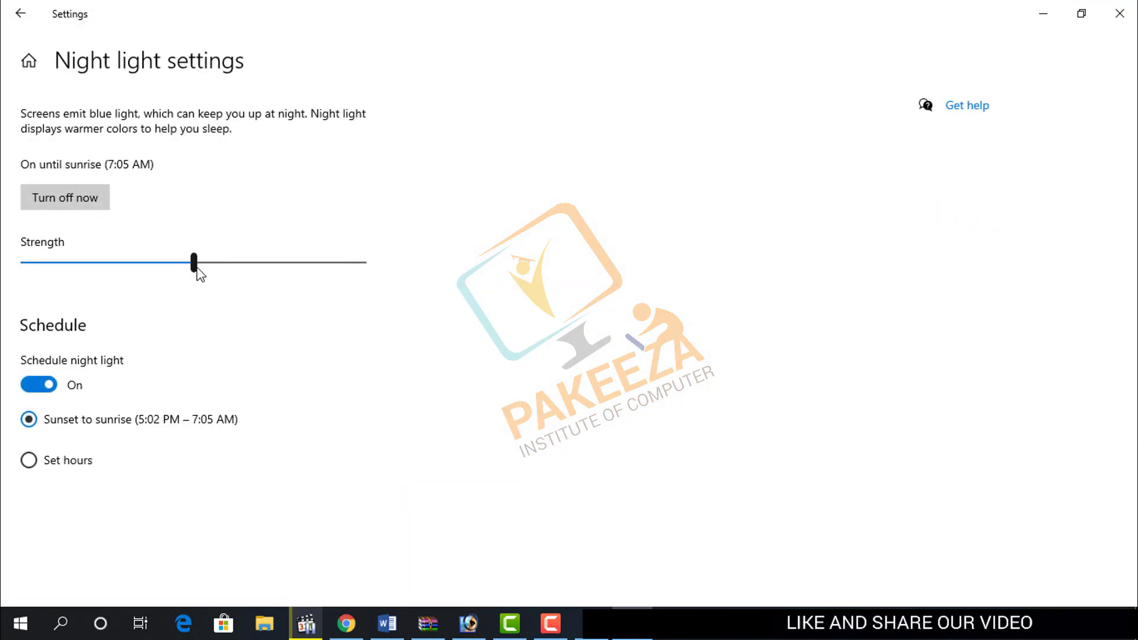
left_click_drag(198, 273, 86, 271)
left_click(22, 12)
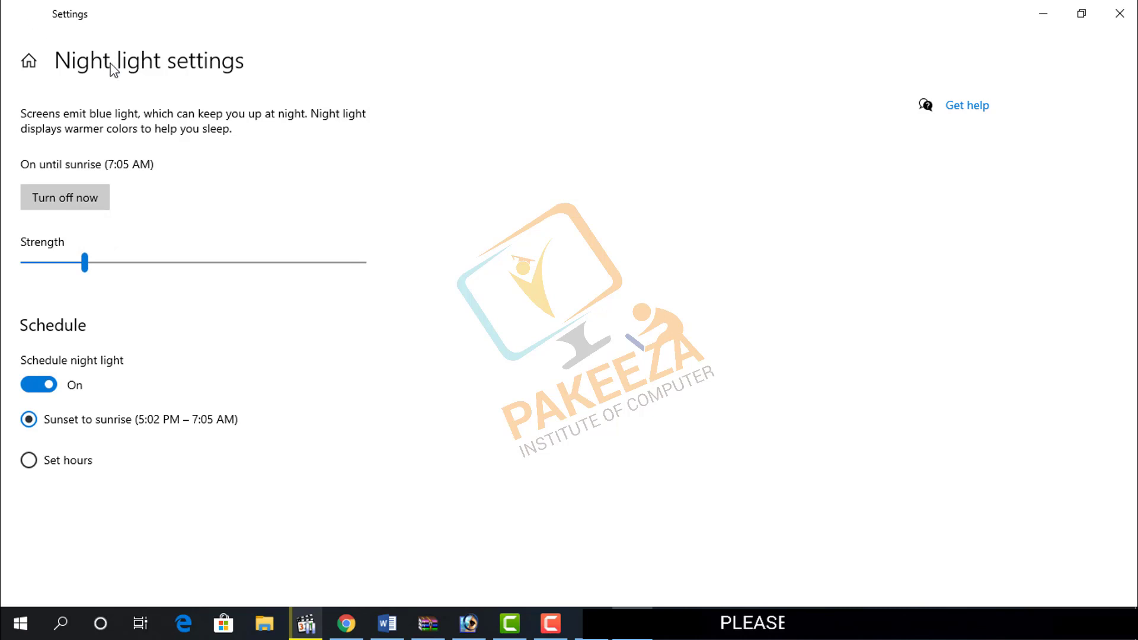
left_click(1120, 13)
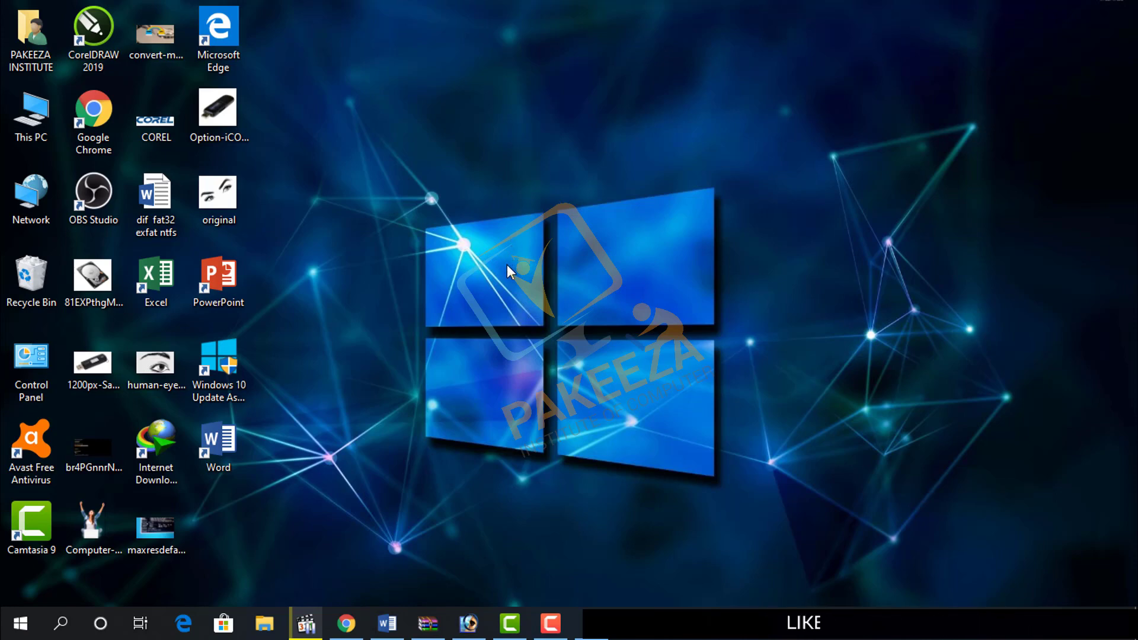
left_click_drag(614, 553, 728, 570)
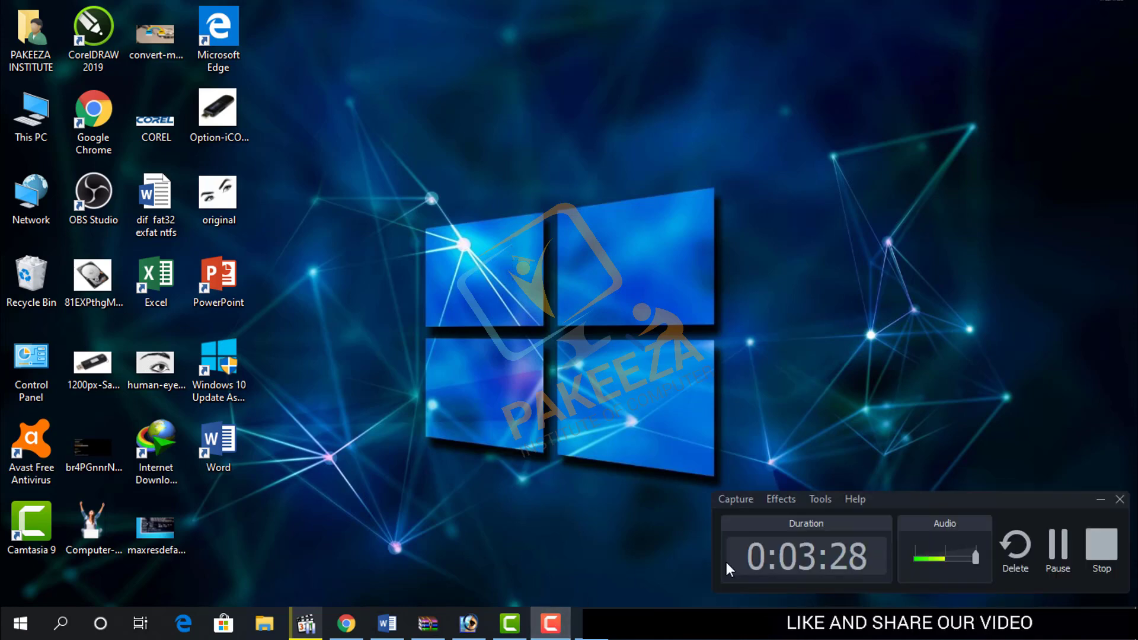